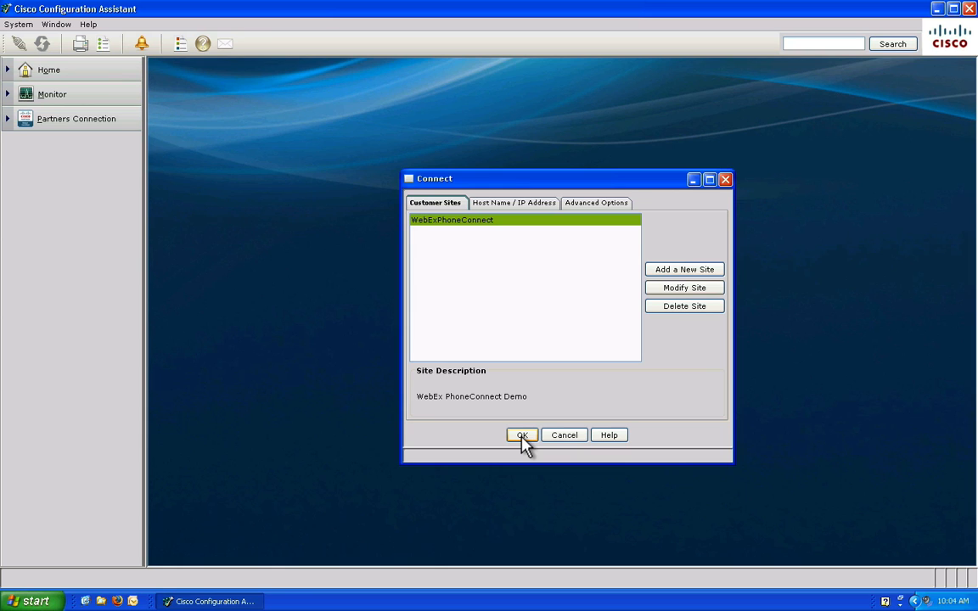
Connect to the WebExPhoneConnect site and log in to the UC520 with the device username and password.
click(522, 436)
text(cisco)
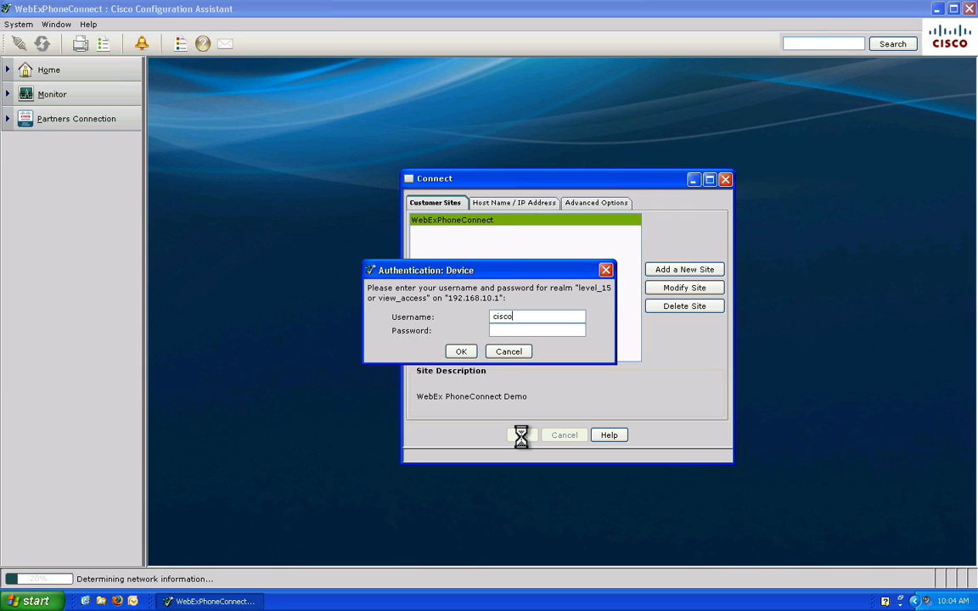
key(Tab)
text(cisco)
key(Return)
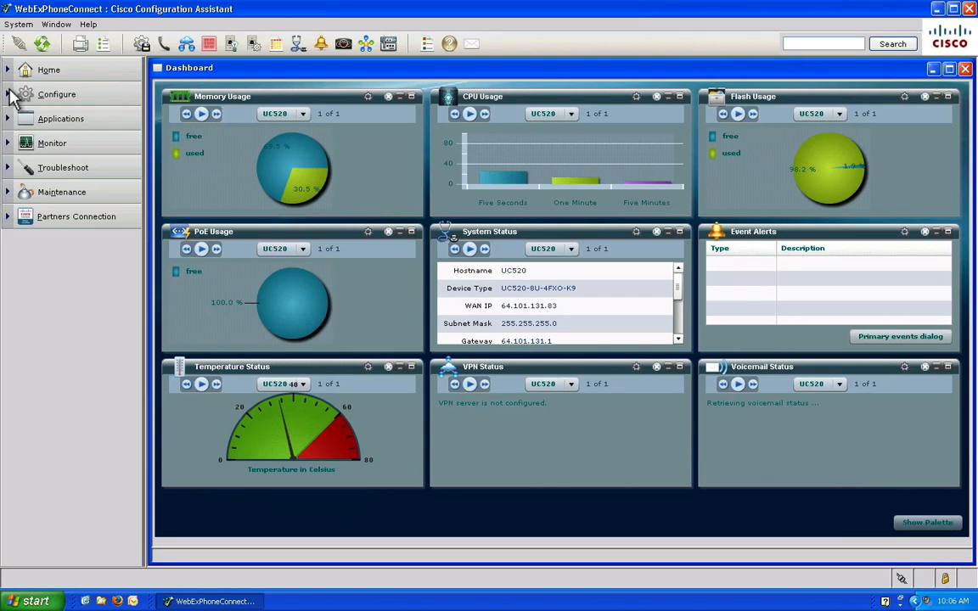
Check the UC520's IP Addresses settings, including domain cisco.com and DNS server 64.101.128.56.
click(13, 95)
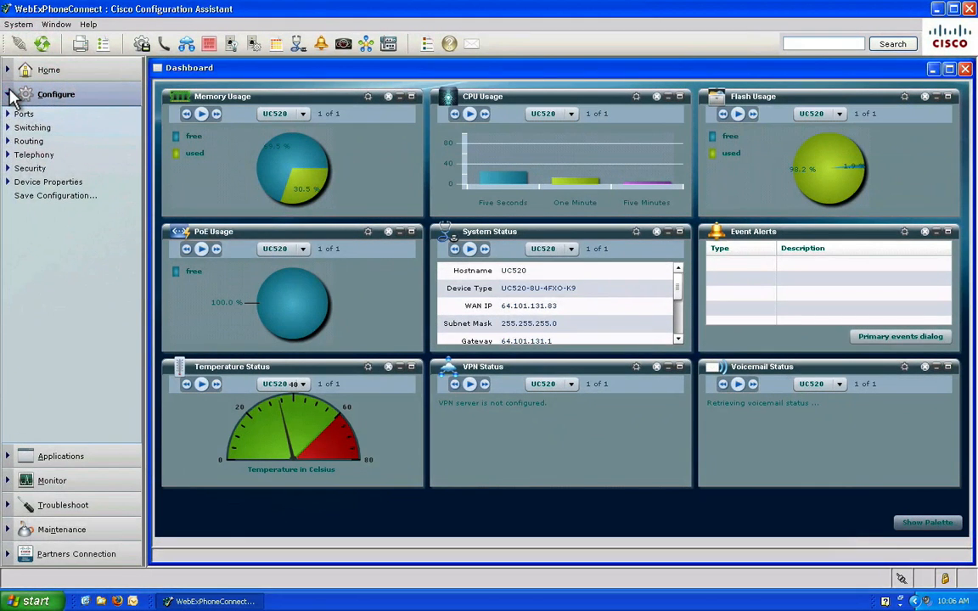
click(28, 142)
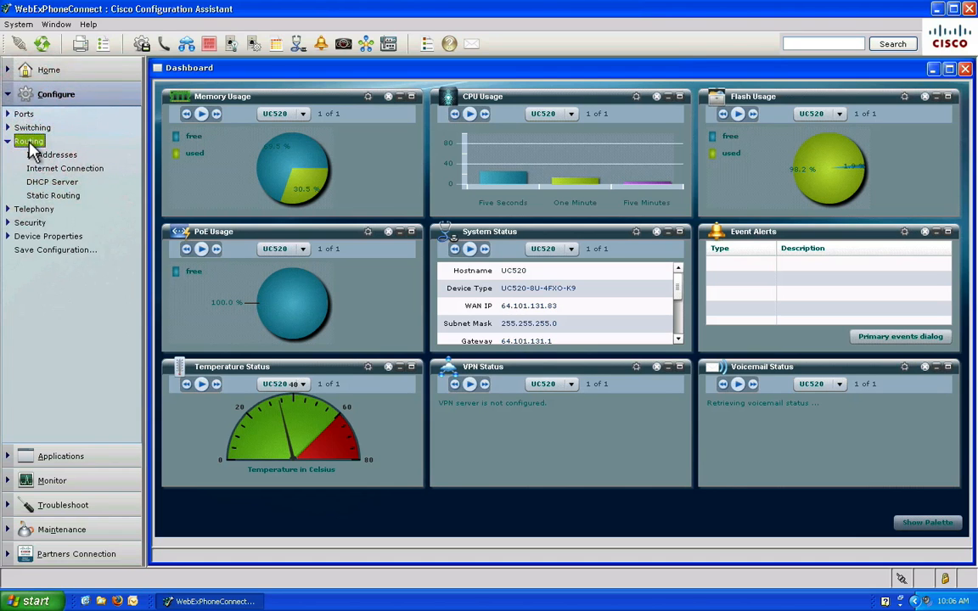
click(43, 156)
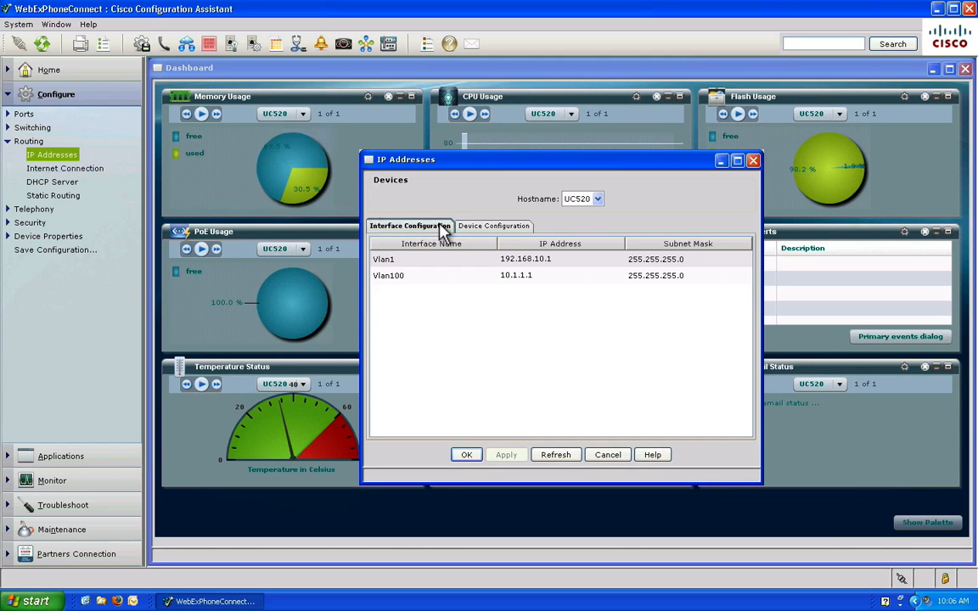
click(469, 227)
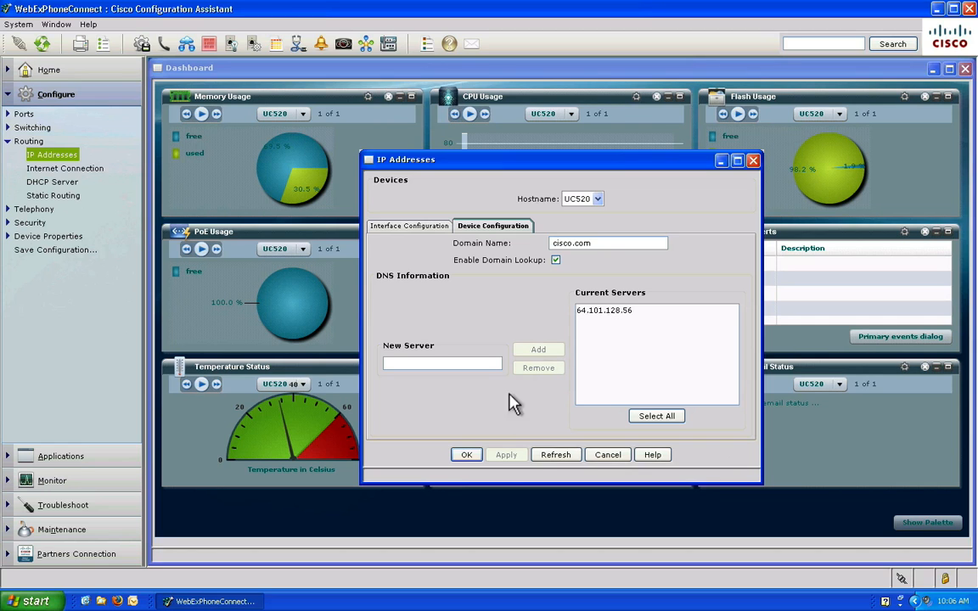
click(470, 456)
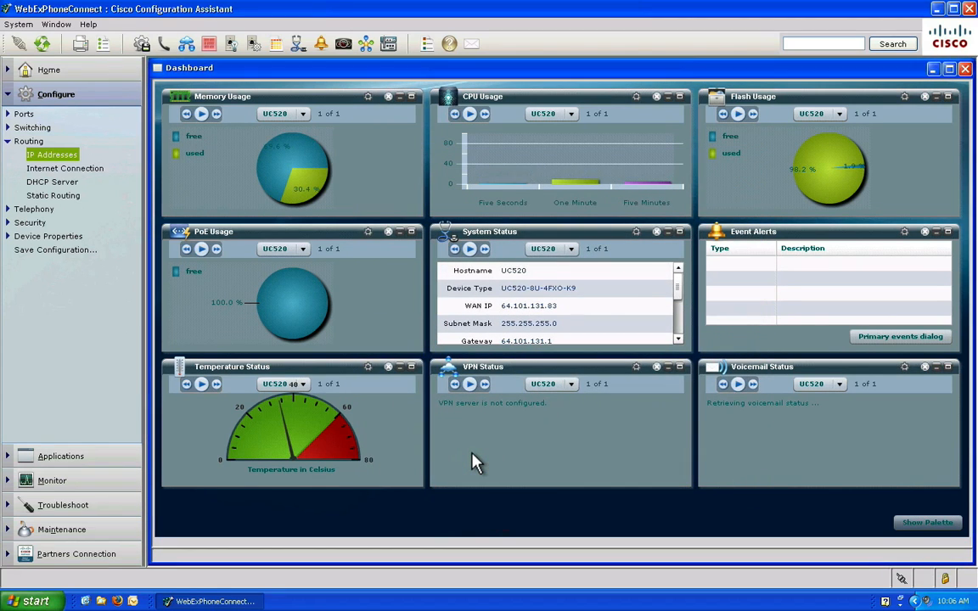
Review Applications > General Settings, including authentication and the WebEx-Meetings service URL.
click(73, 459)
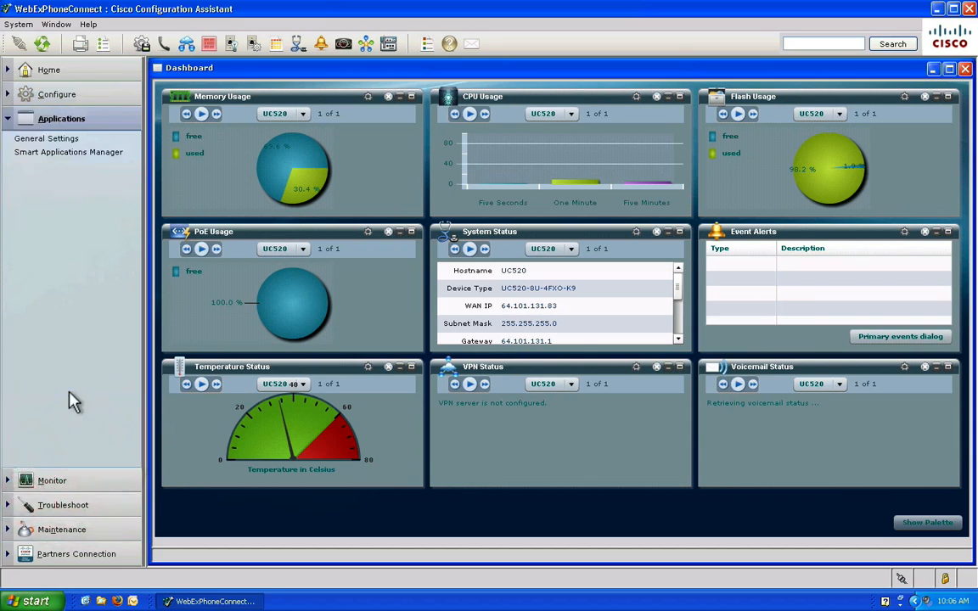
click(49, 140)
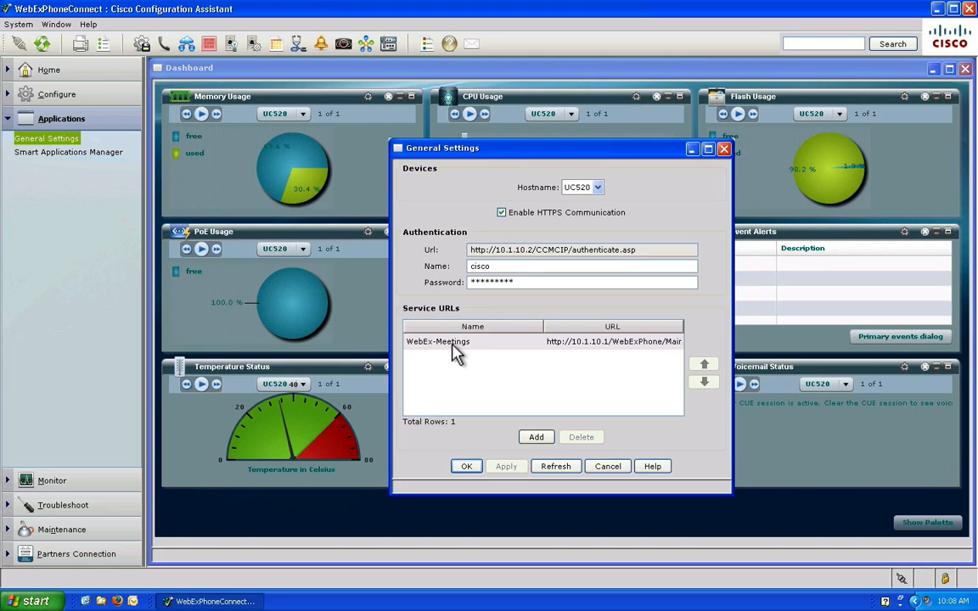
click(467, 466)
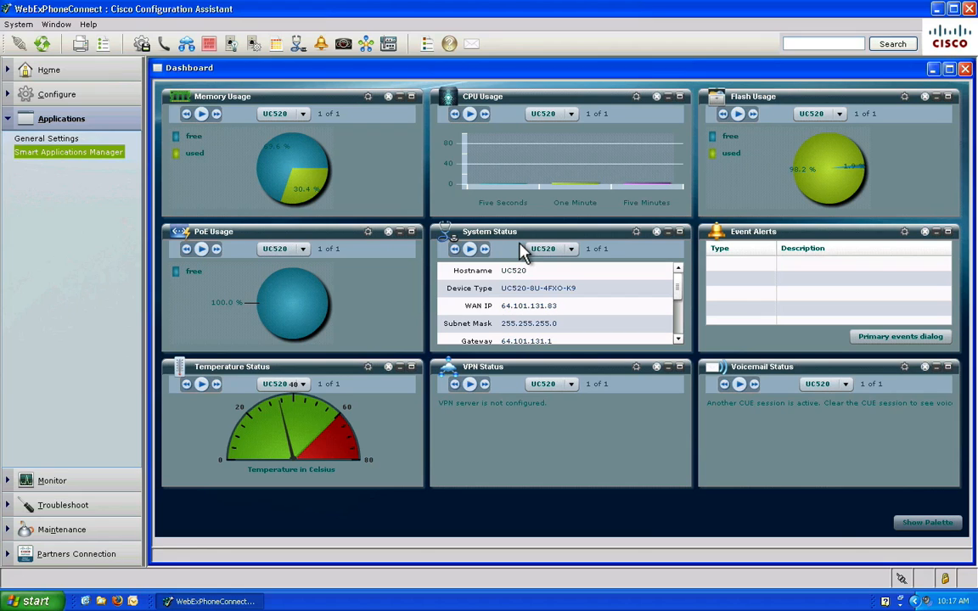
Enable WebEx PhoneConnect in Smart Applications Manager and bring up its Setup Options login.
click(92, 153)
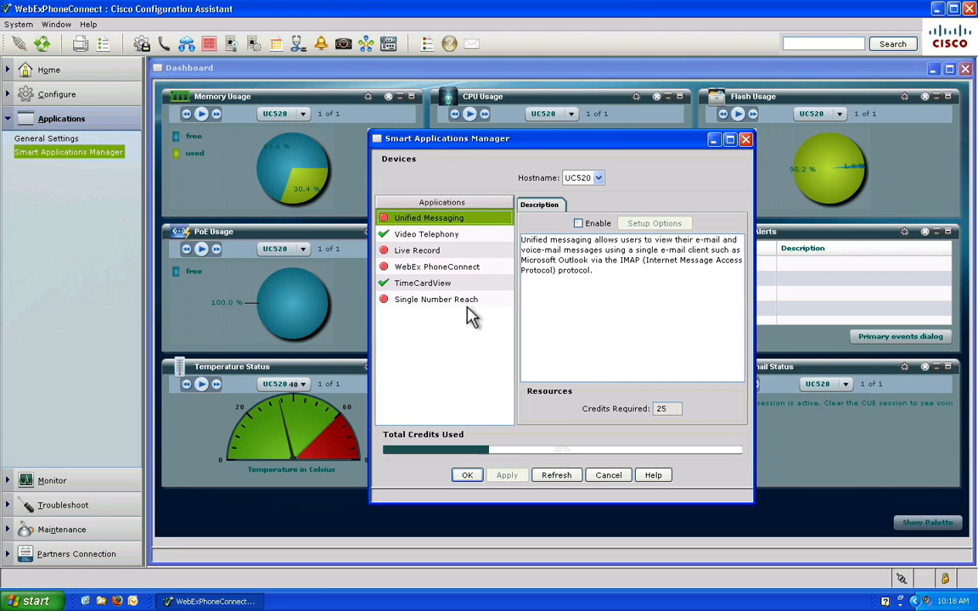
click(461, 270)
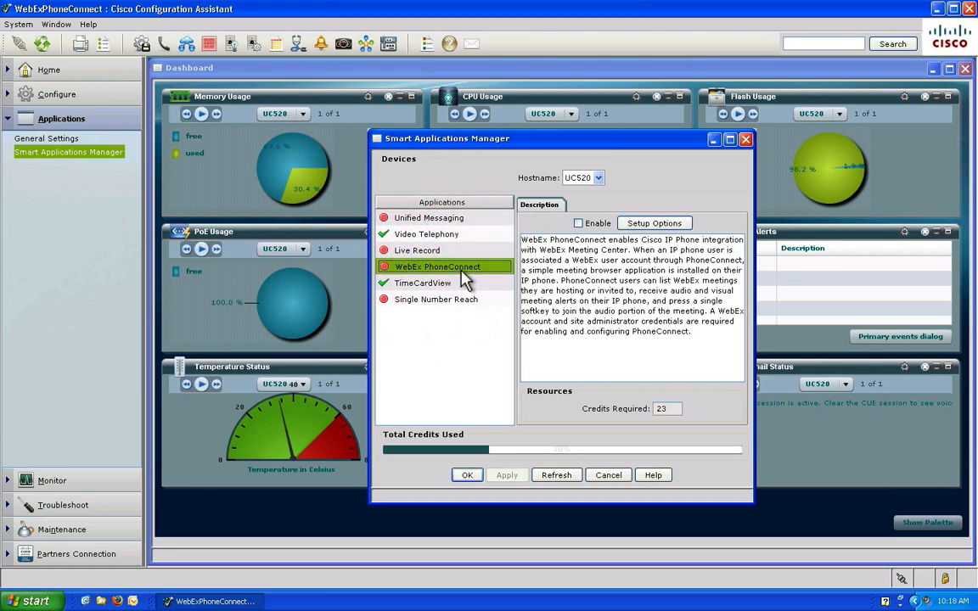
click(578, 224)
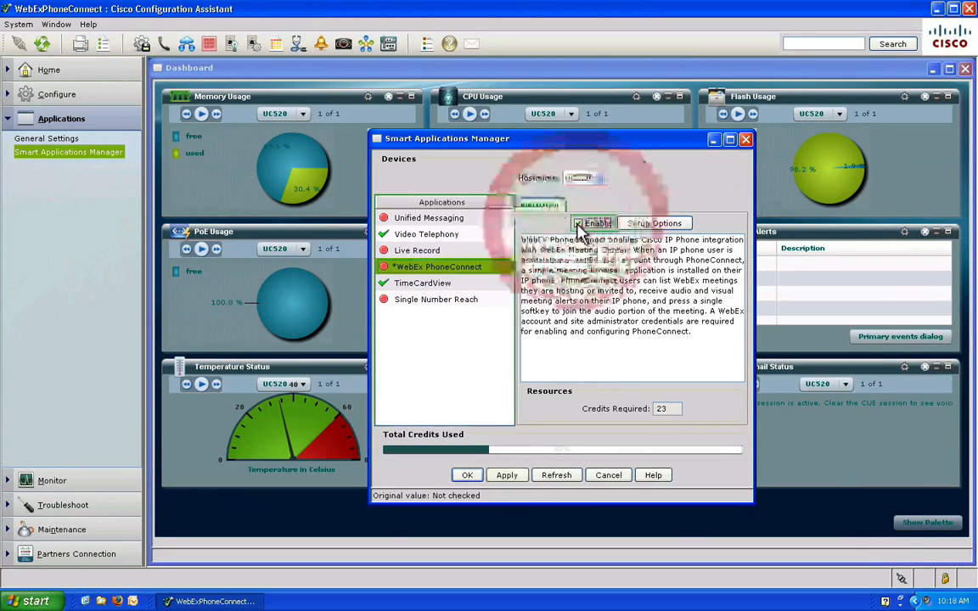
click(638, 226)
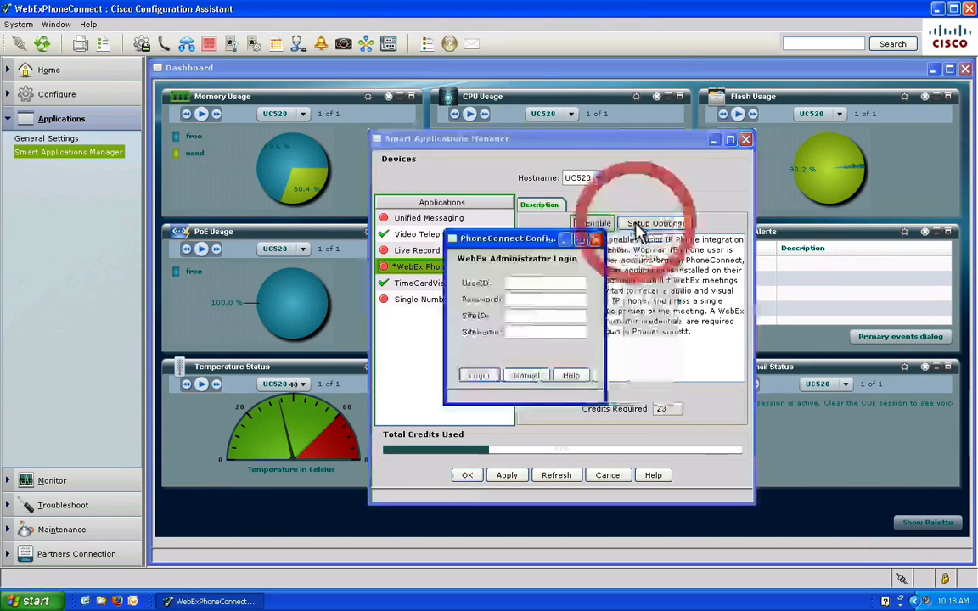
Log in with the WebEx administrator user ID, password, site ID and site name.
click(539, 283)
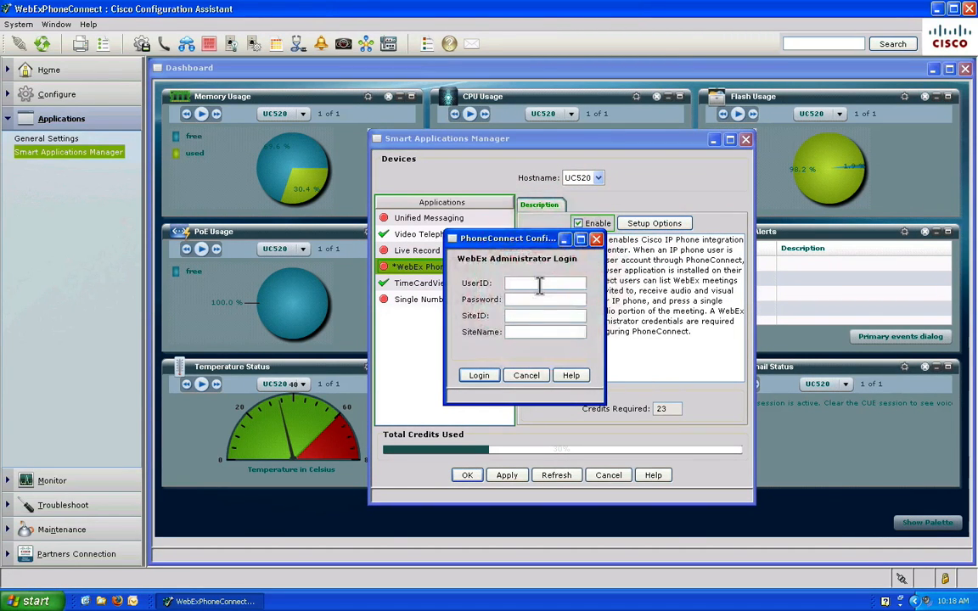
text(webexDemo)
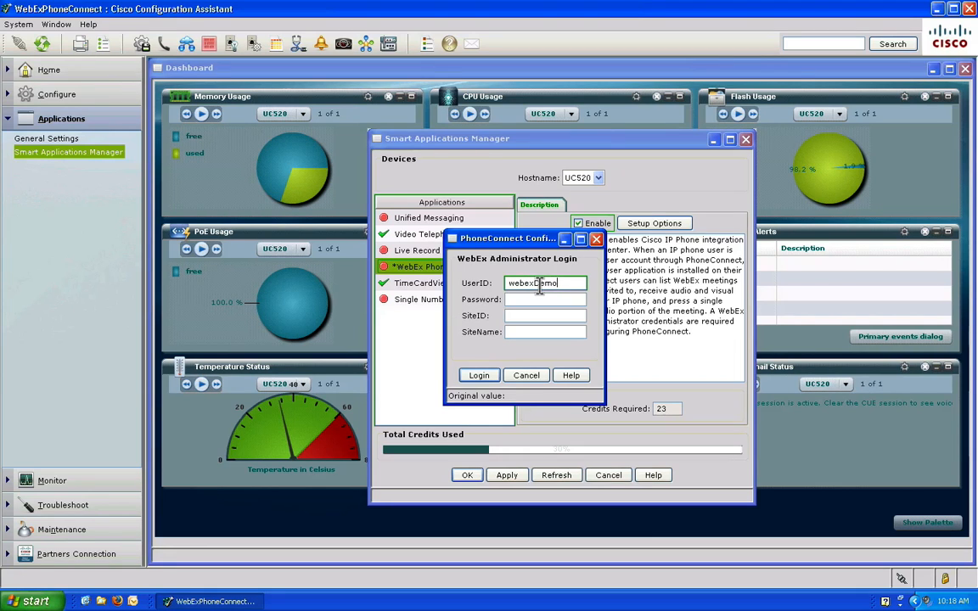
key(Tab)
text(cisco)
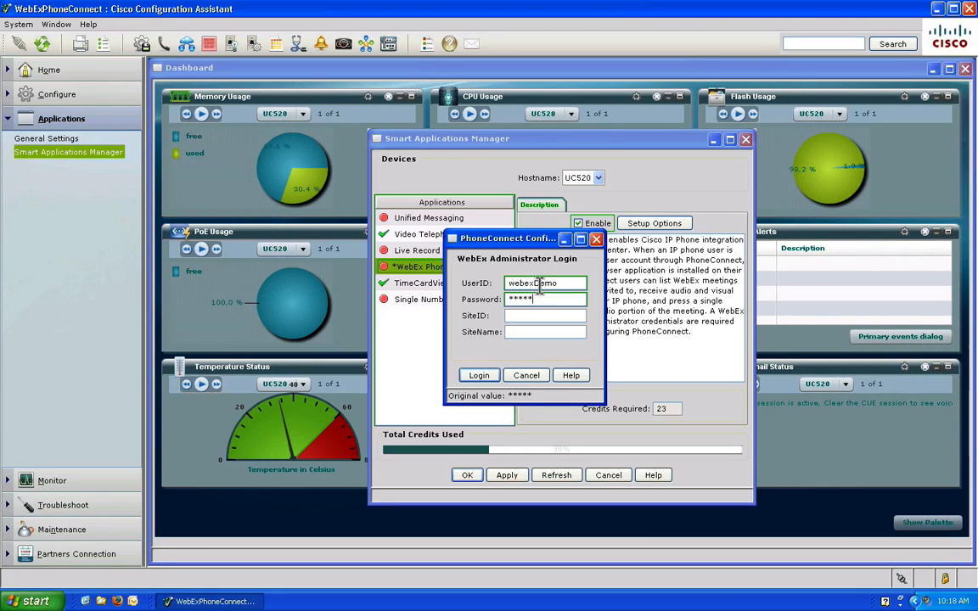
key(Tab)
text(29)
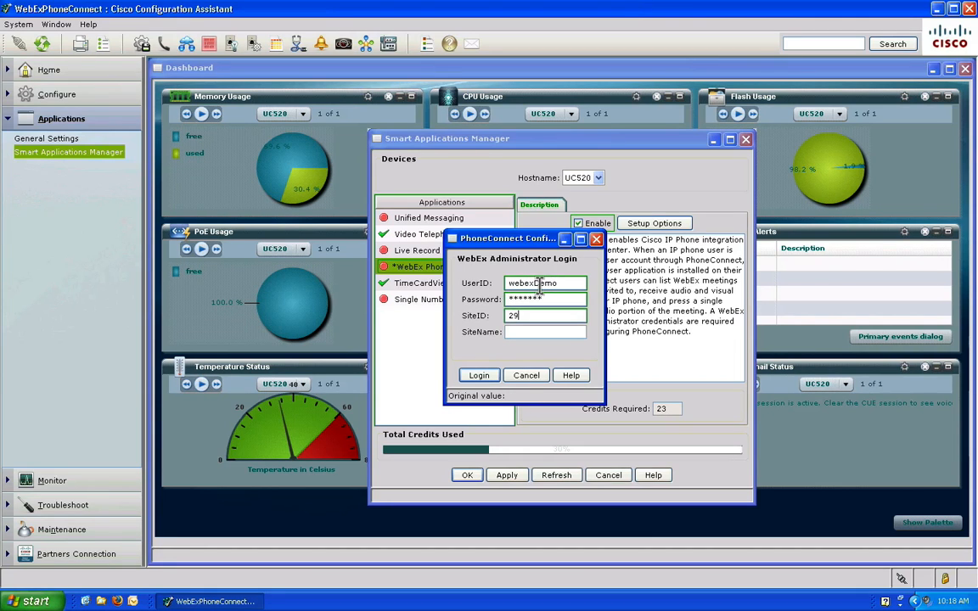
text(4214)
key(Tab)
text(c)
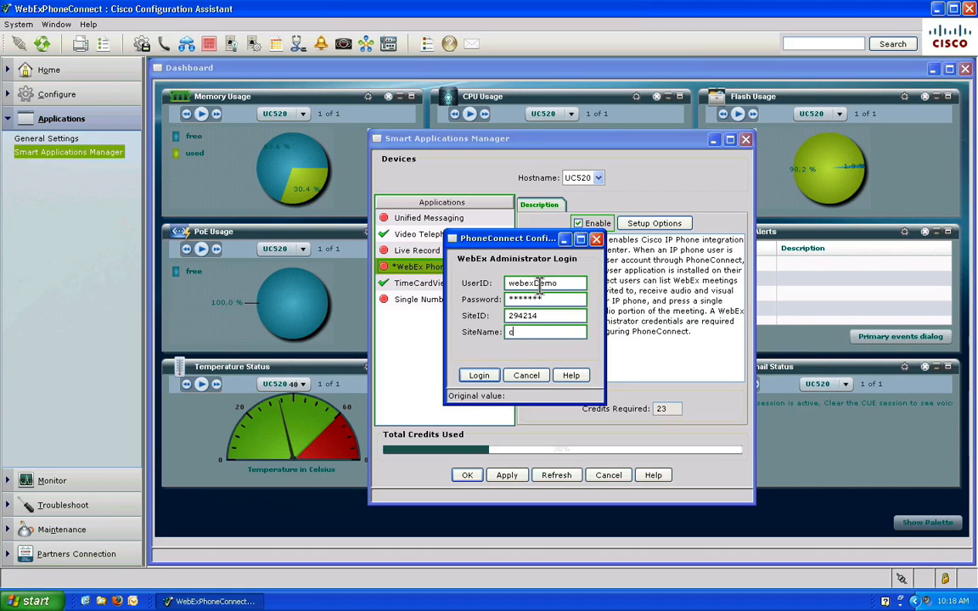
text(iscosbcs-trial)
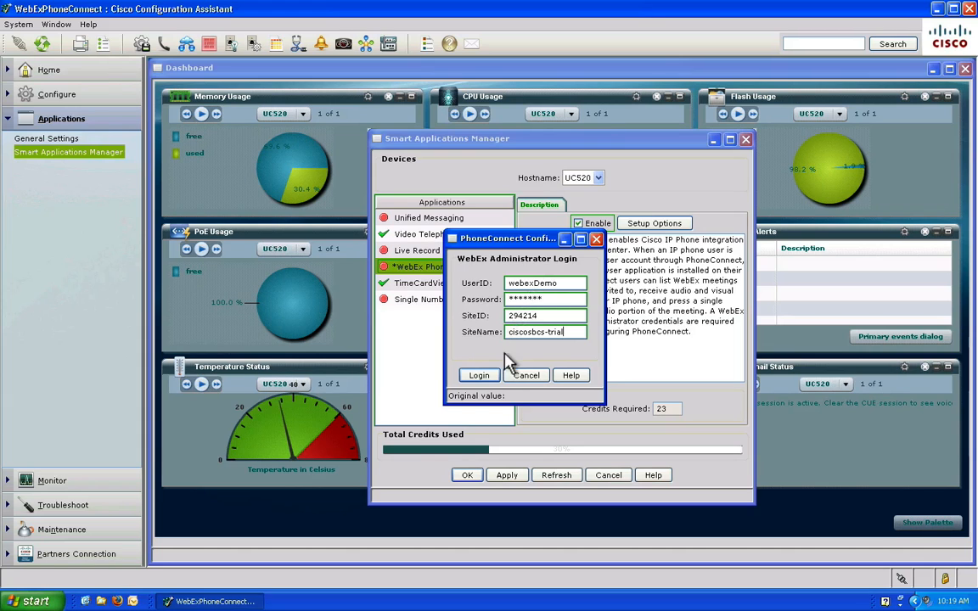
click(486, 374)
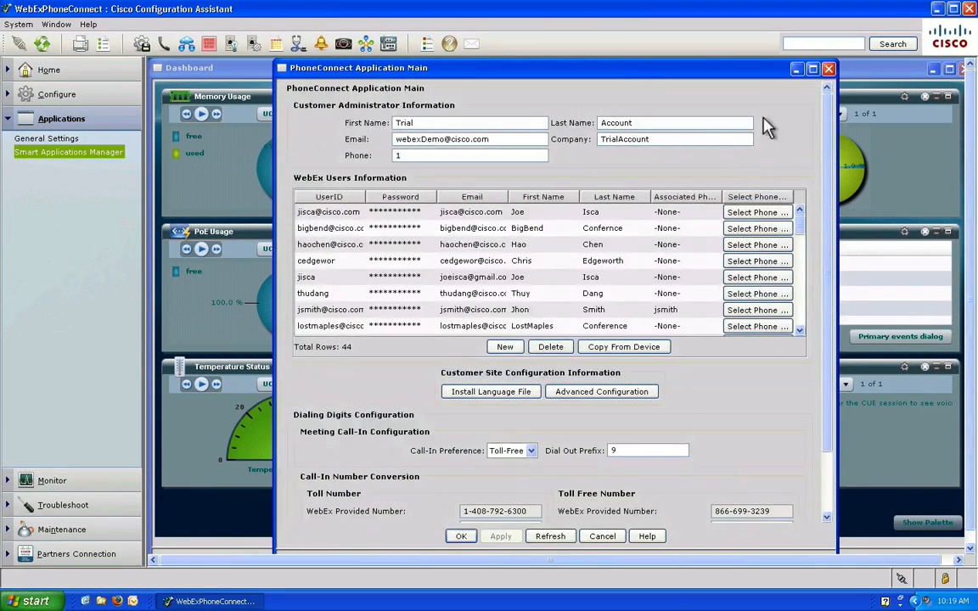
Maximize the PhoneConnect Application Main window.
click(812, 69)
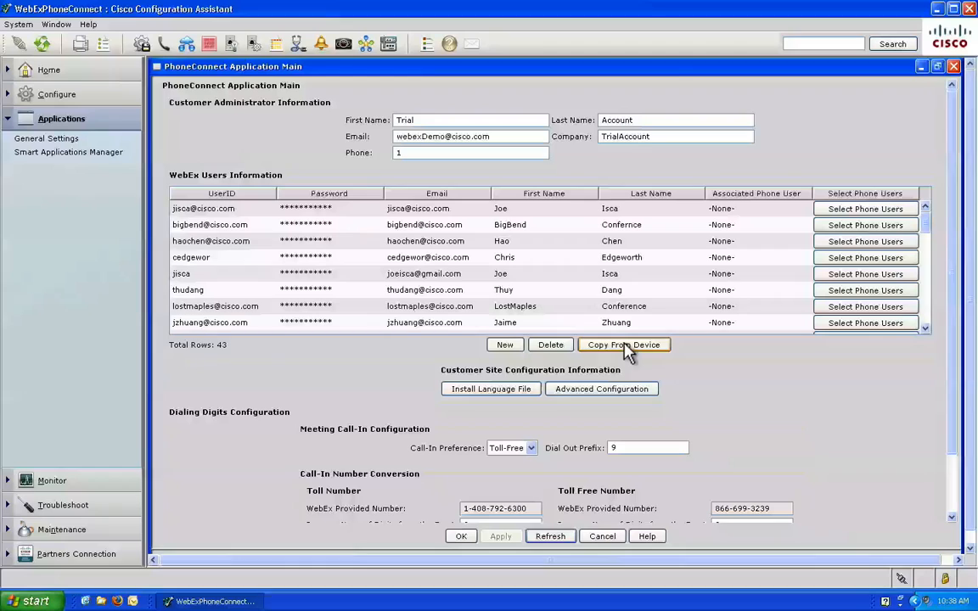
Copy the device's existing phone user into the WebEx users list via Copy From Device.
click(625, 347)
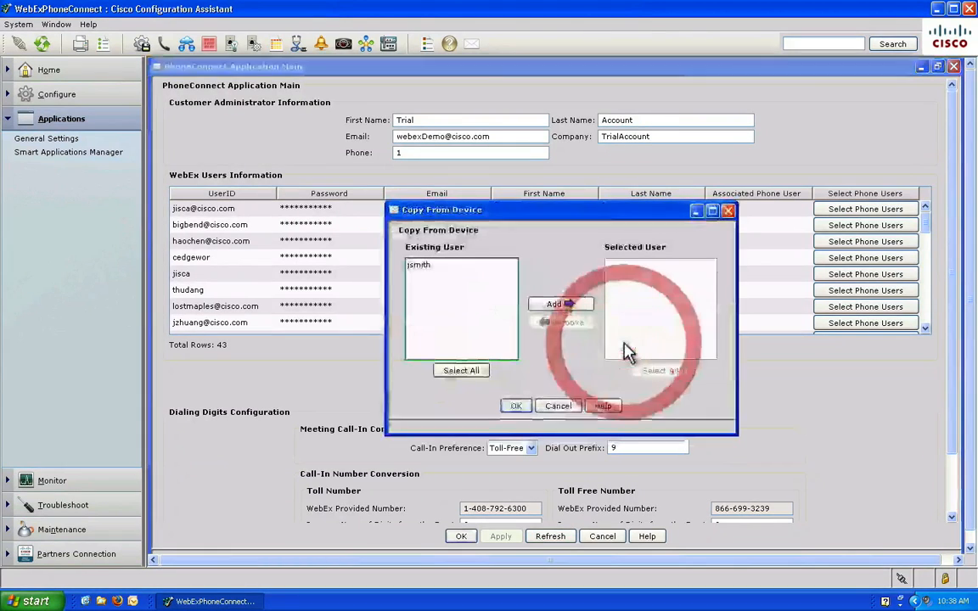
click(460, 265)
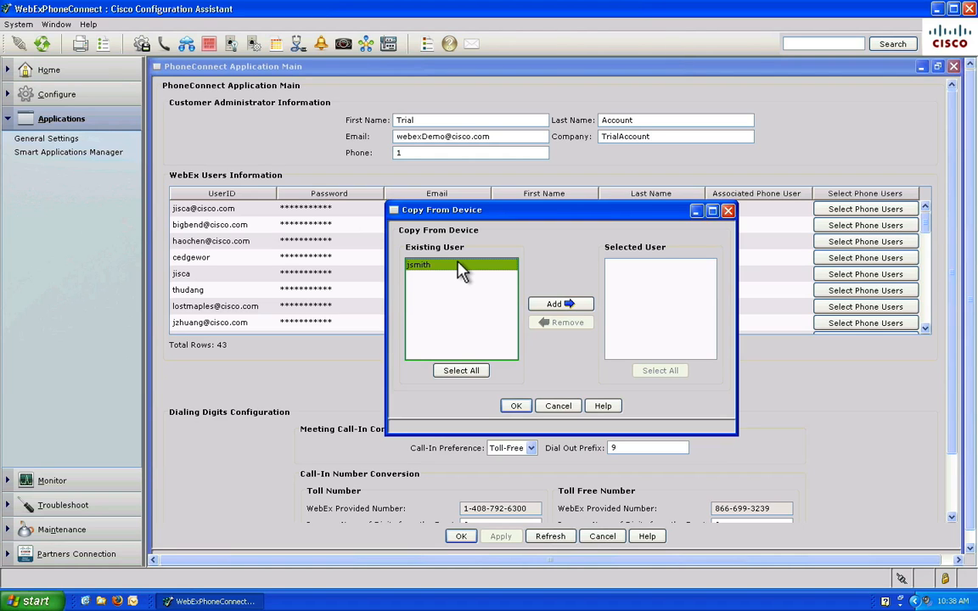
click(552, 304)
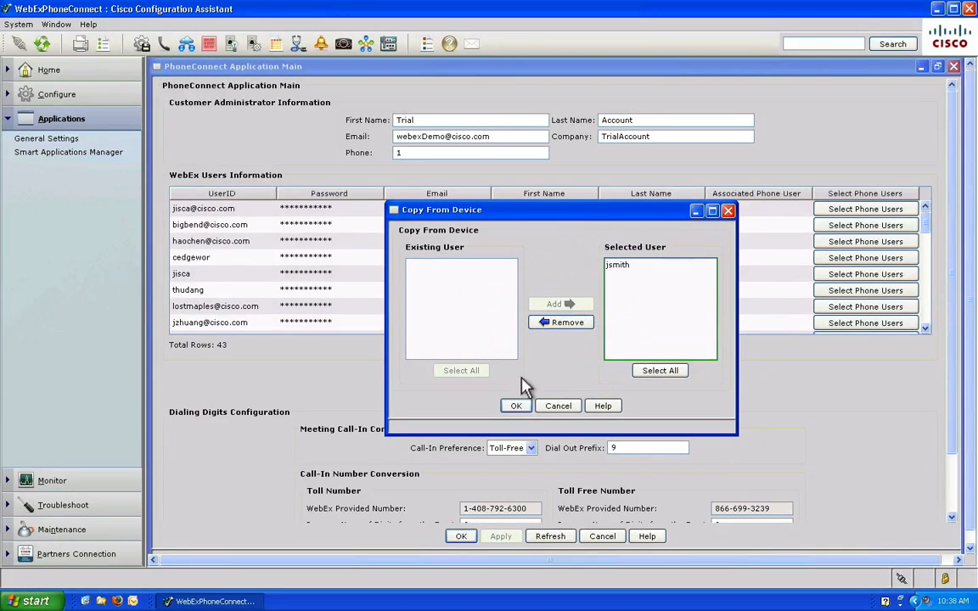
click(514, 407)
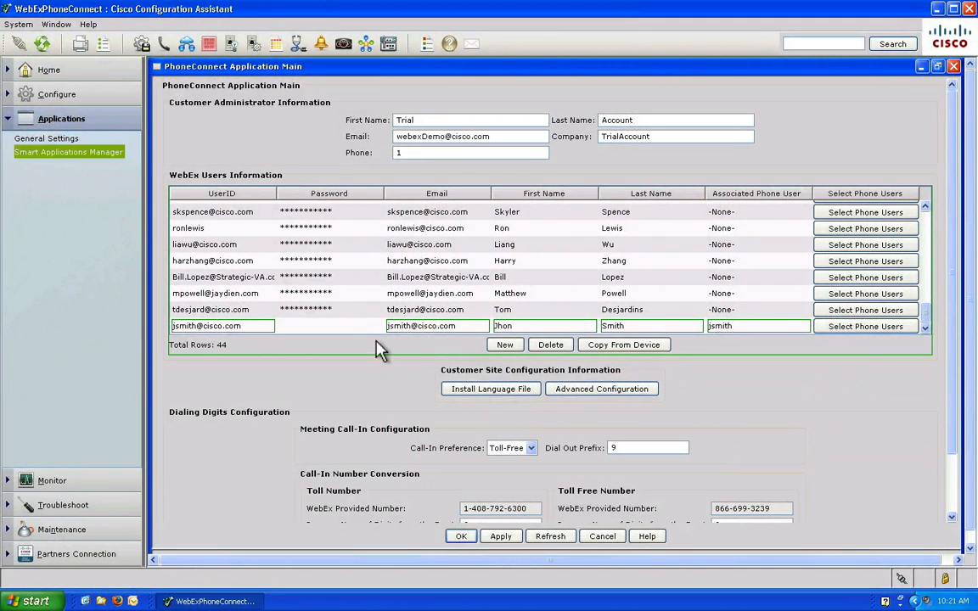
Give the copied user a WebEx password, keep Toll-Free call-in, and view Advanced Configuration.
click(338, 326)
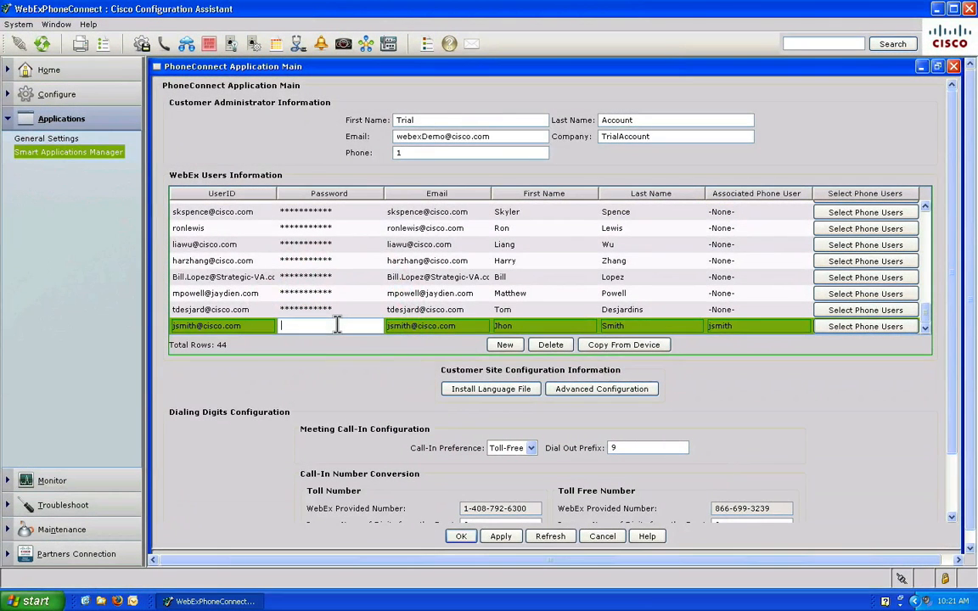
text(***********)
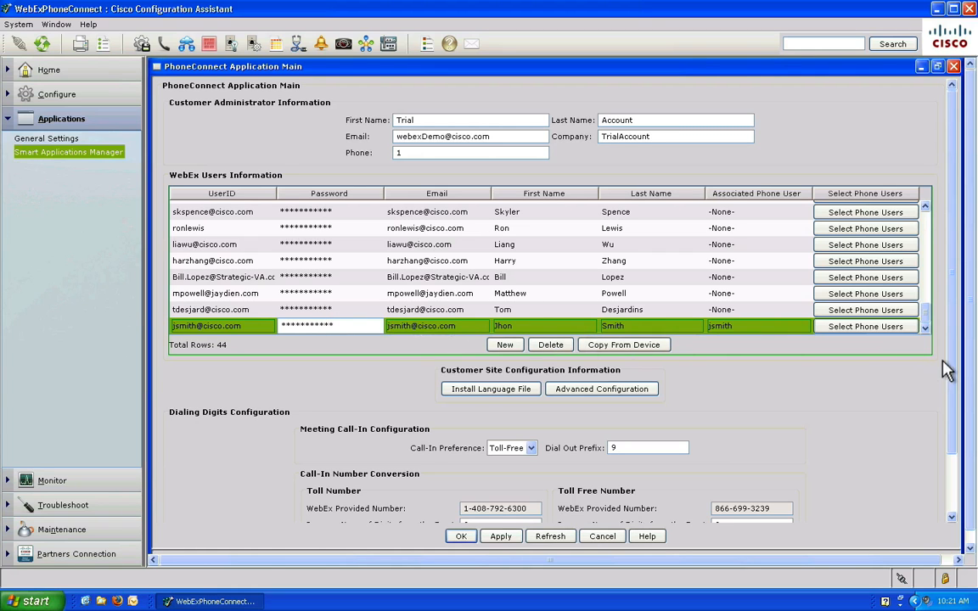
drag(952, 367, 955, 462)
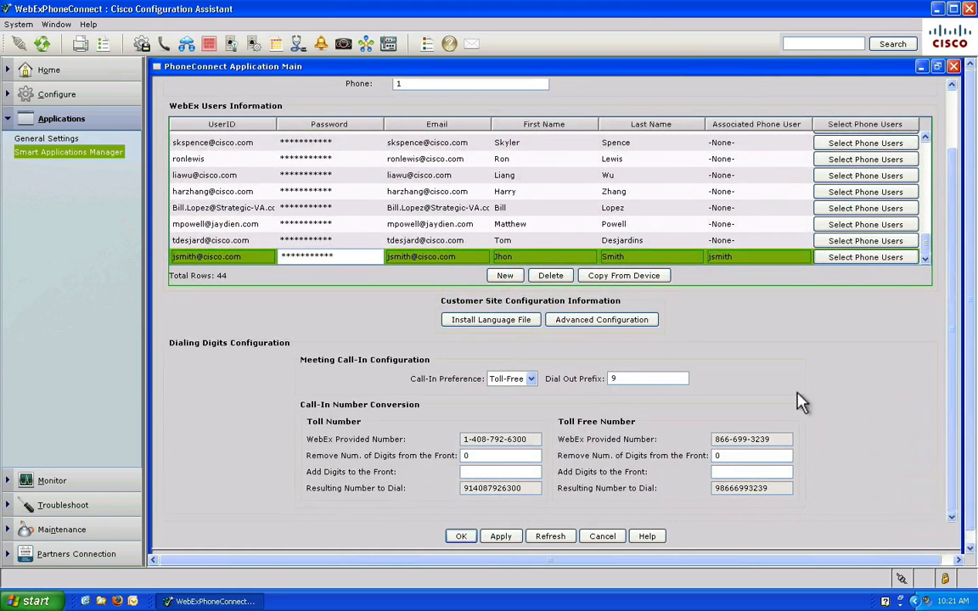
click(533, 379)
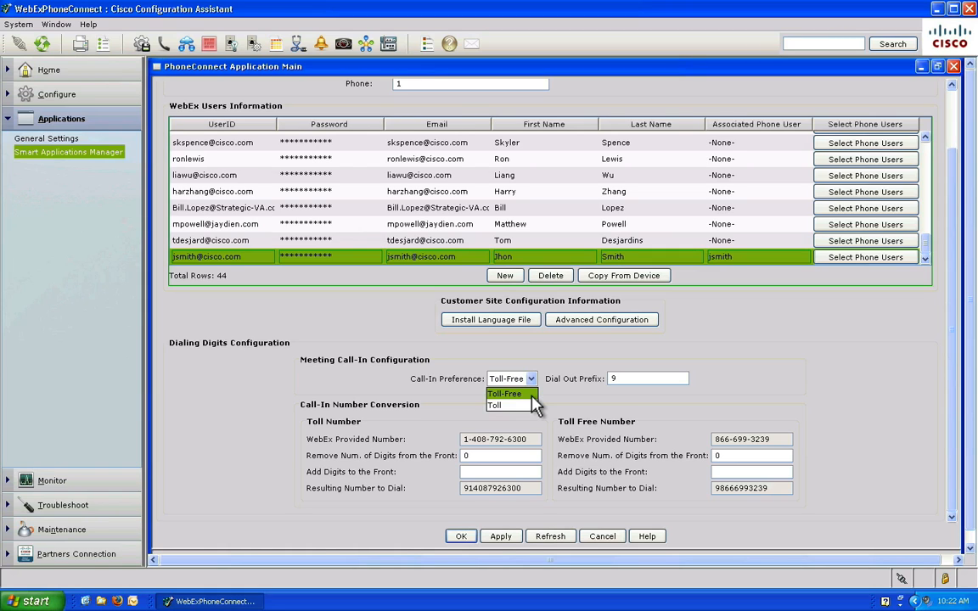
click(617, 380)
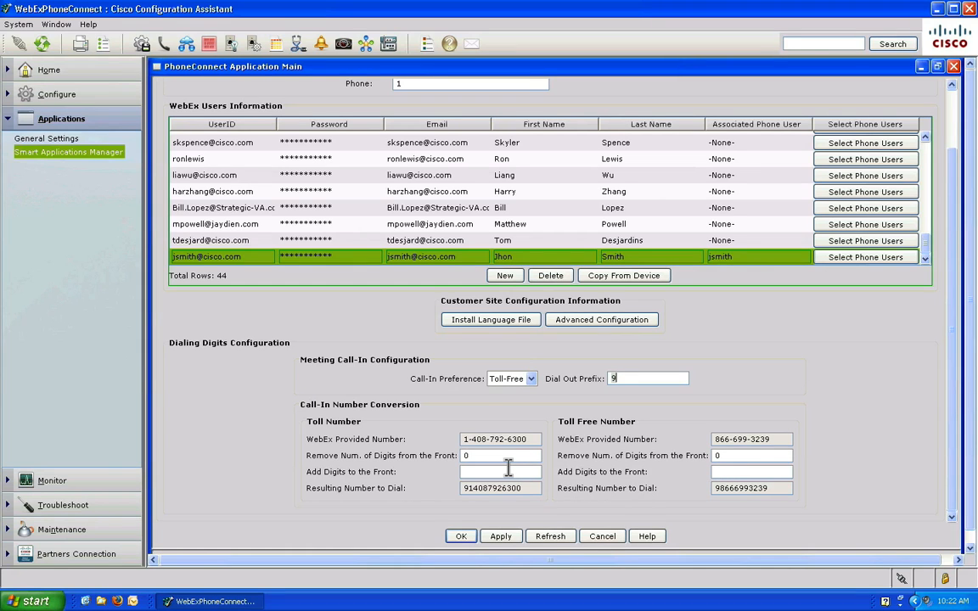
click(601, 321)
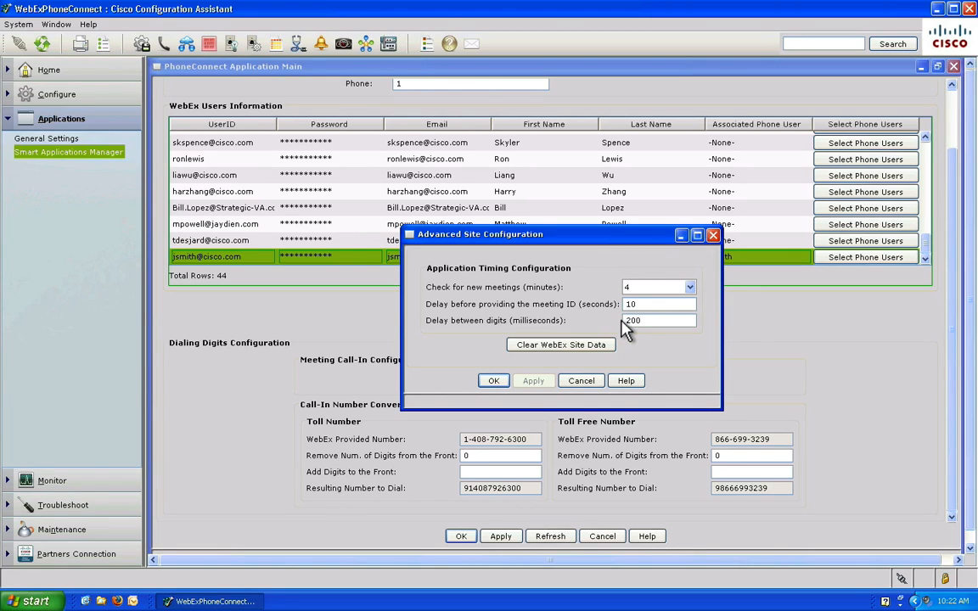
Check the two installed language files and apply the PhoneConnect configuration.
click(499, 382)
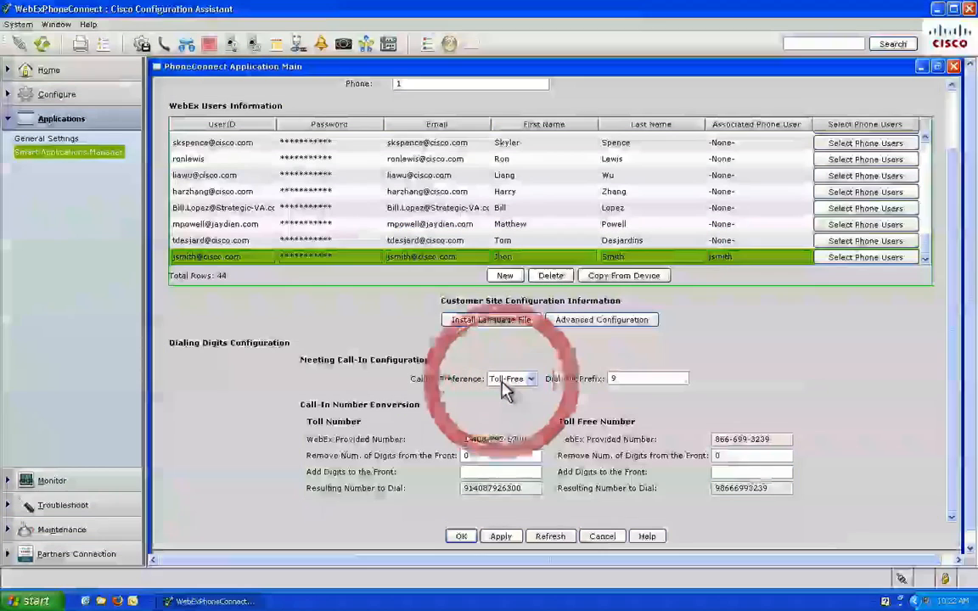
click(499, 321)
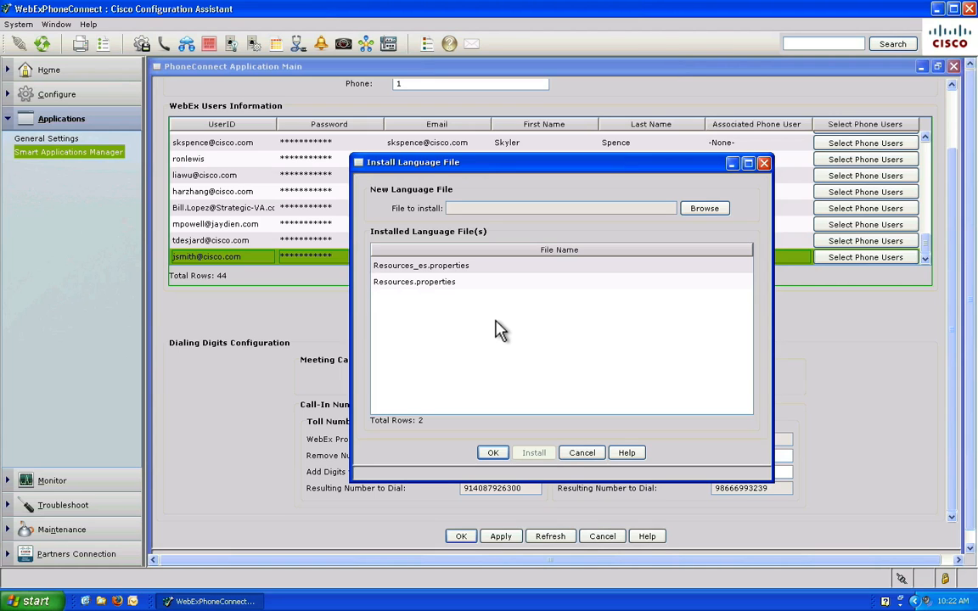
click(495, 453)
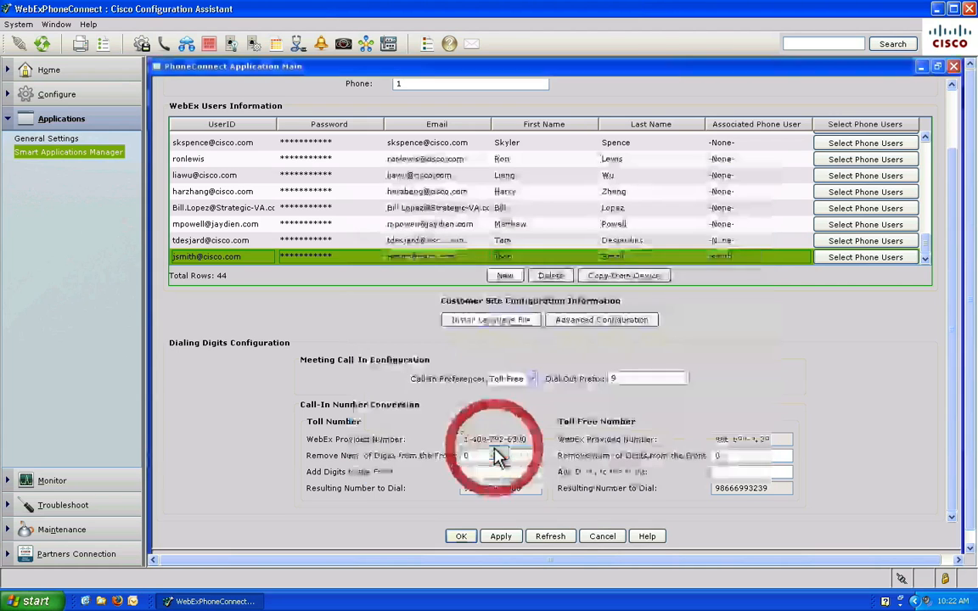
click(501, 536)
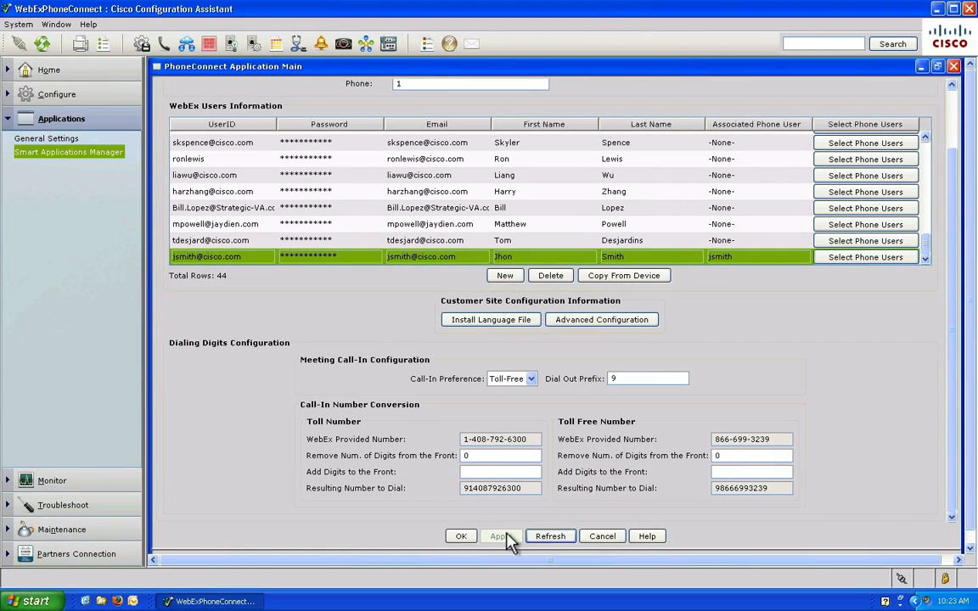
Confirm the PhoneConnect settings, apply WebEx PhoneConnect activation, and close Smart Applications Manager.
click(470, 539)
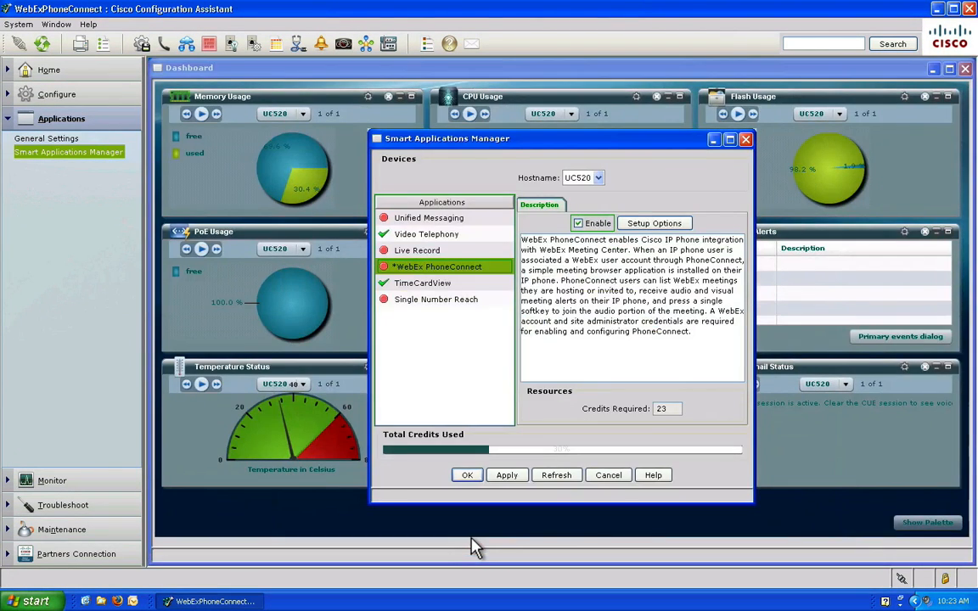
click(508, 477)
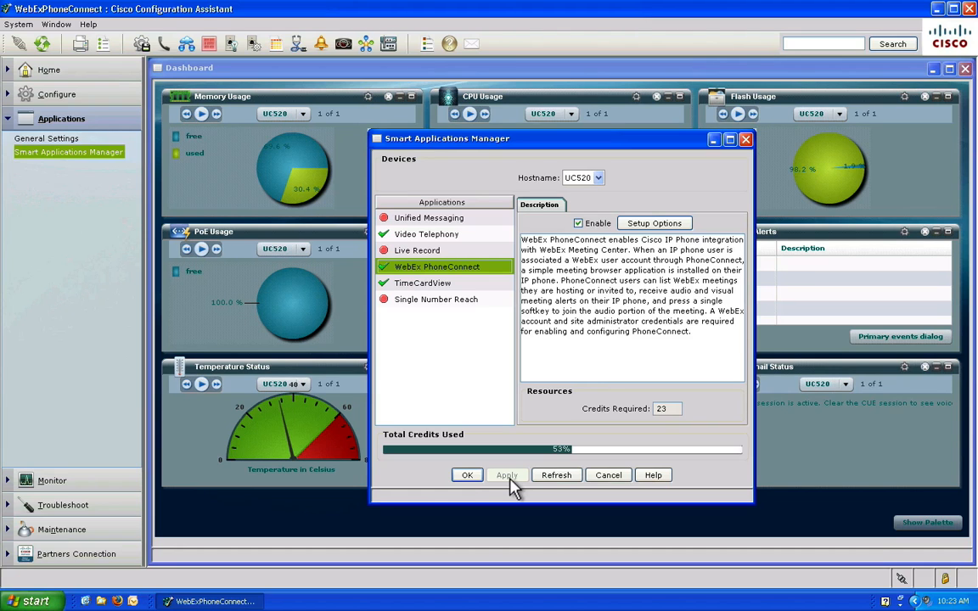
click(467, 474)
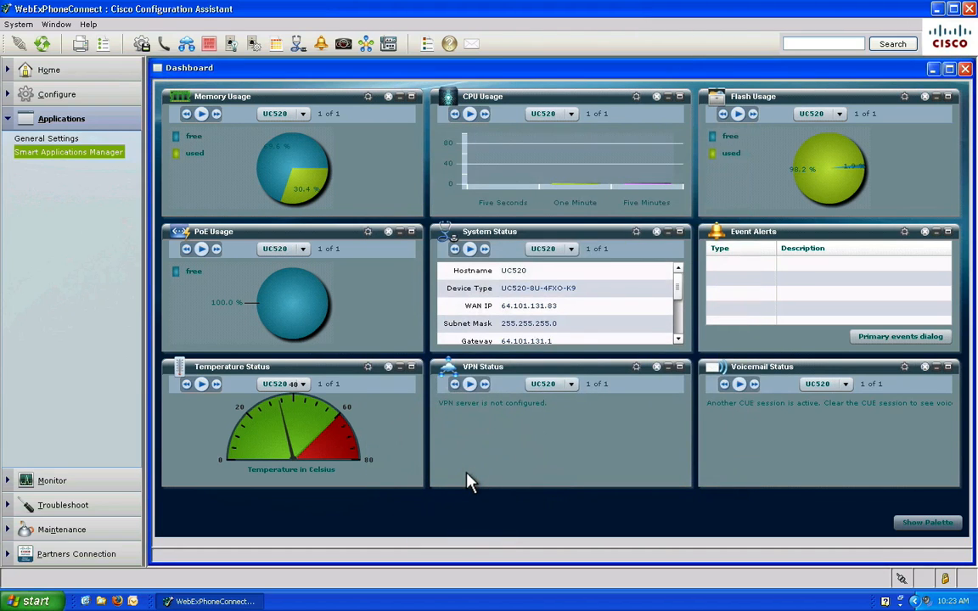